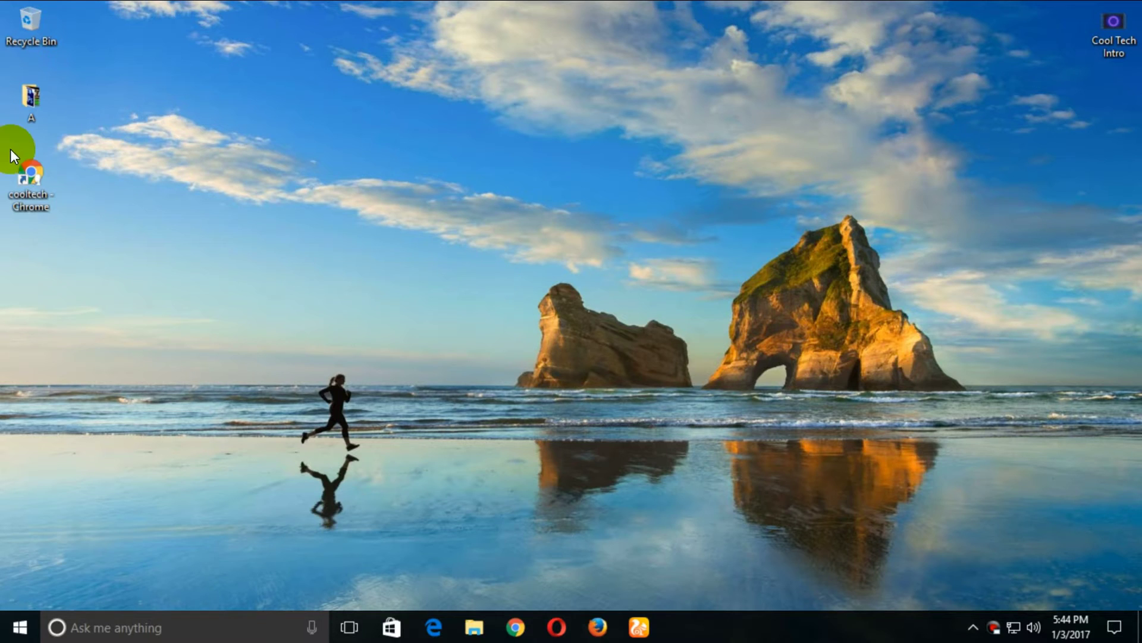
- Launch Chrome, search Google for 'vidiq', and open the 'vidIQ Vision for YouTube' store listing
{"action": "double_click", "coordinate": [30, 188]}
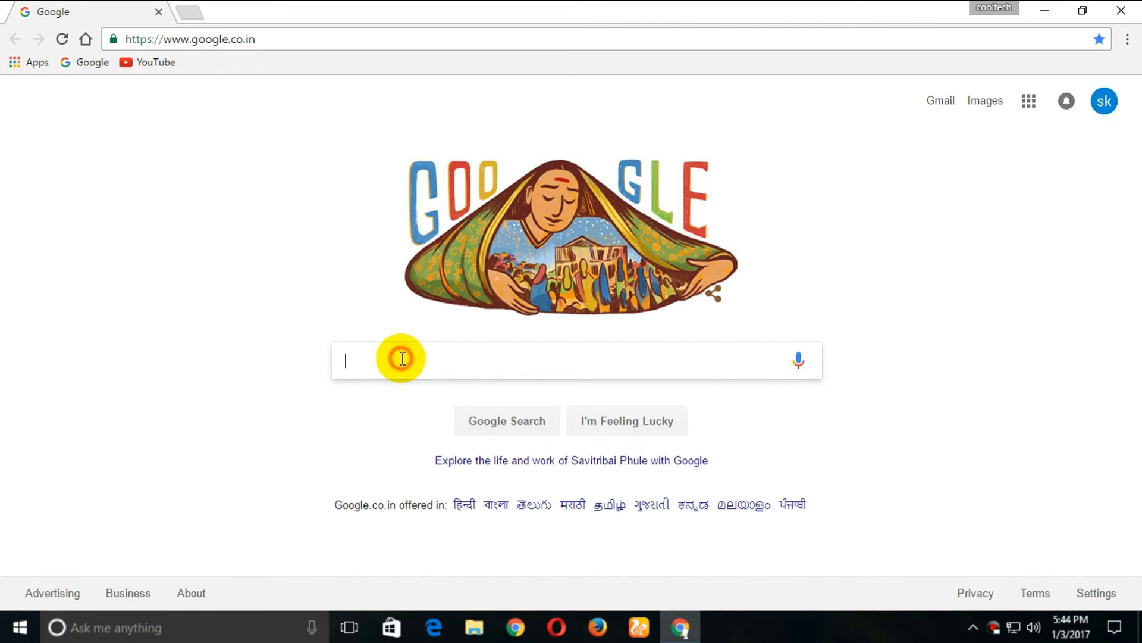
{"action": "type", "text": "vid"}
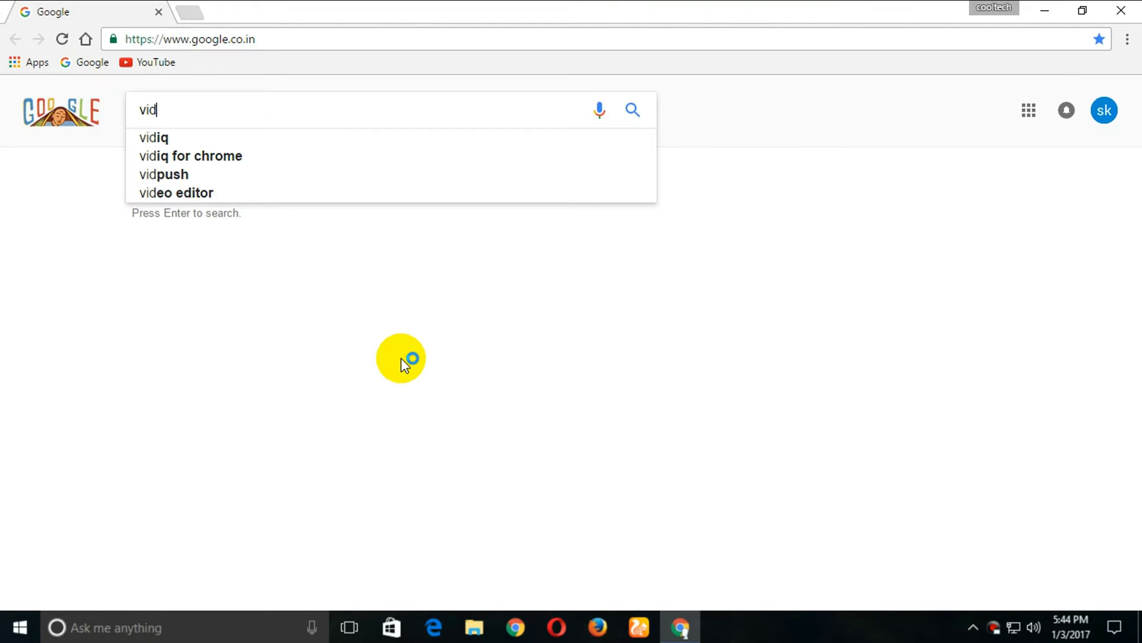
{"action": "type", "text": "iq"}
{"action": "key", "text": "Return"}
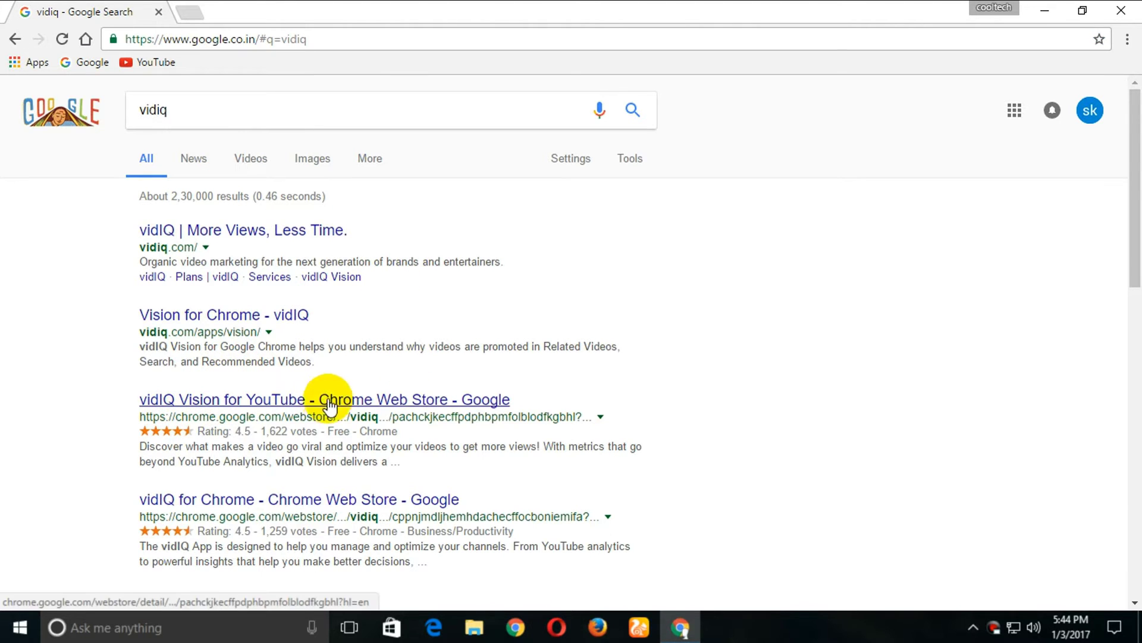
{"action": "left_click", "coordinate": [389, 402]}
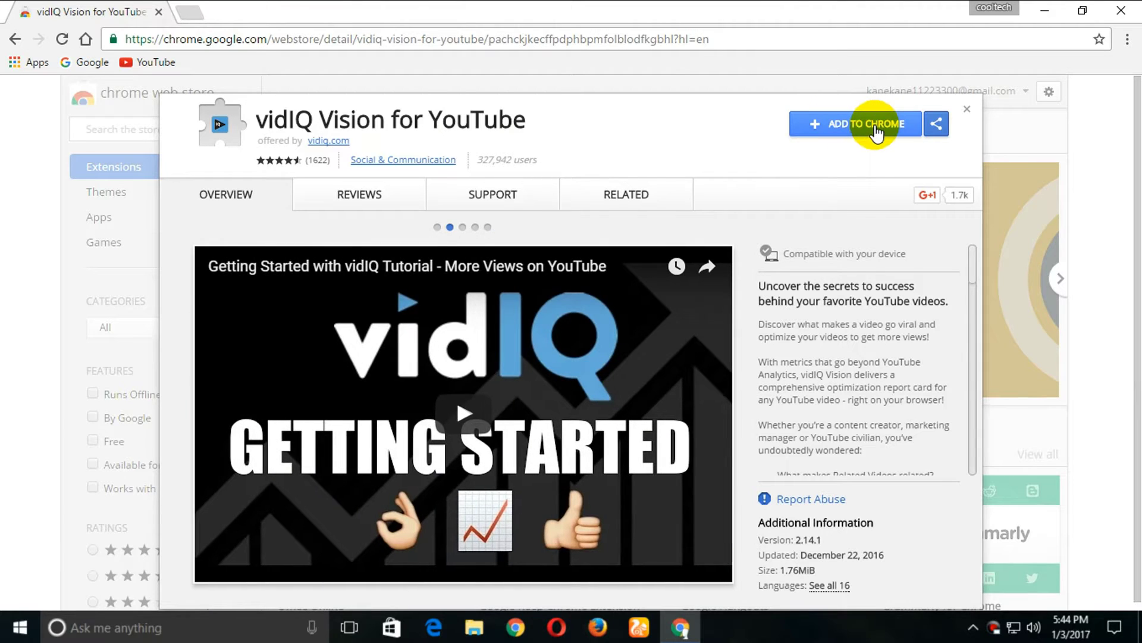
- Add the vidIQ Vision for YouTube extension to Chrome and confirm the installation
{"action": "left_click", "coordinate": [871, 128]}
{"action": "left_click", "coordinate": [586, 201]}
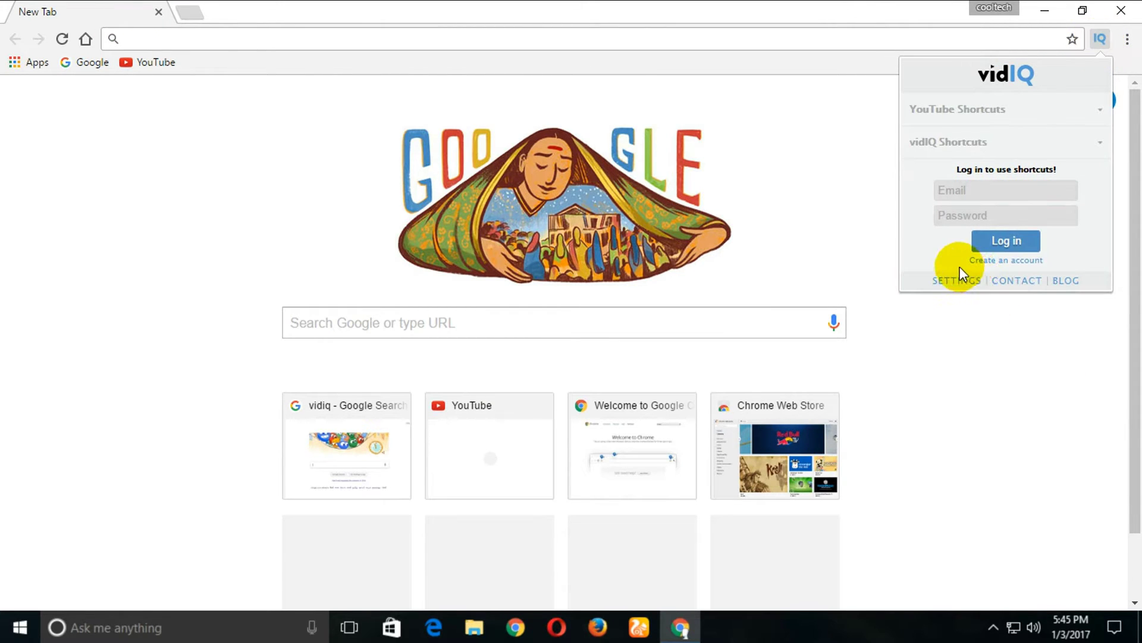
- Sign up for vidIQ with email, full name and password, then begin logging in
{"action": "left_click", "coordinate": [1006, 260]}
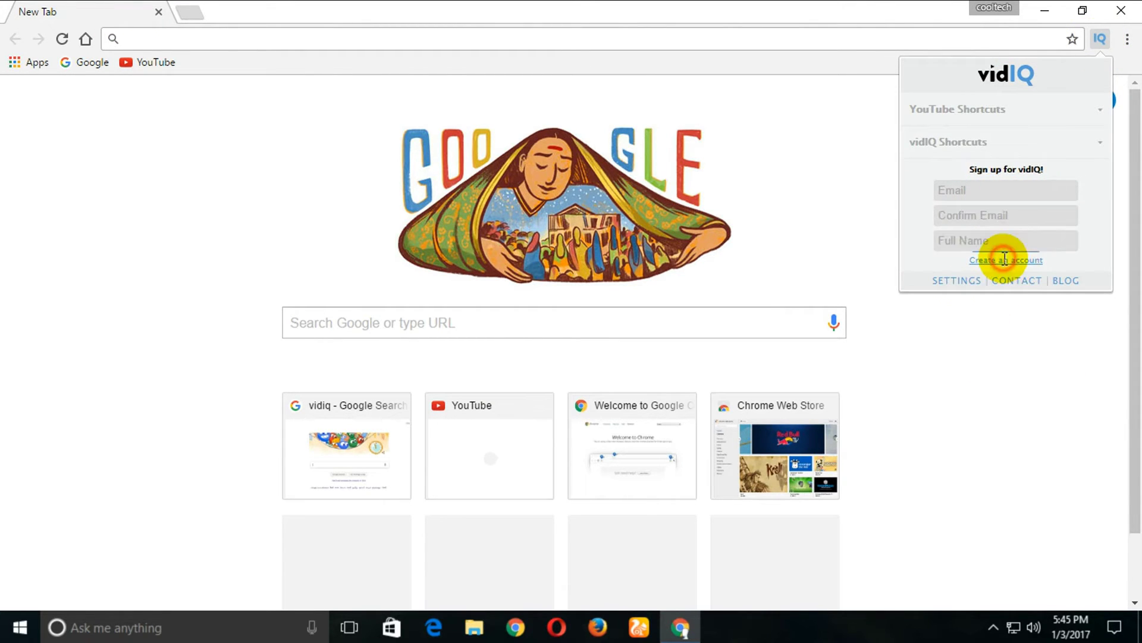
{"action": "left_click", "coordinate": [989, 191]}
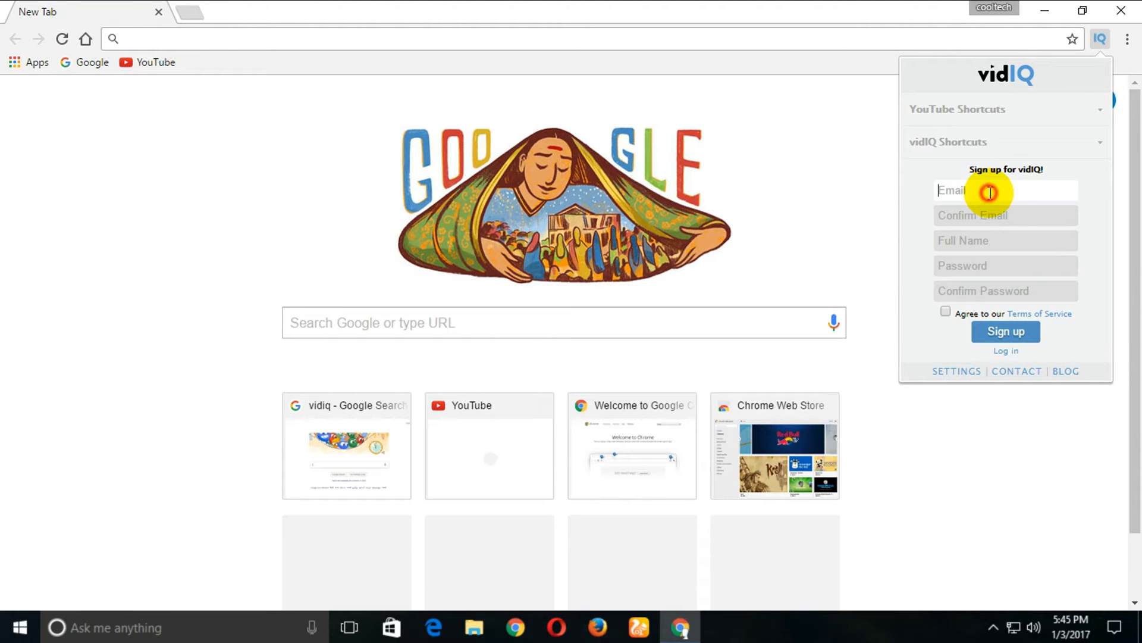
{"action": "left_click", "coordinate": [993, 215]}
{"action": "left_click", "coordinate": [988, 241]}
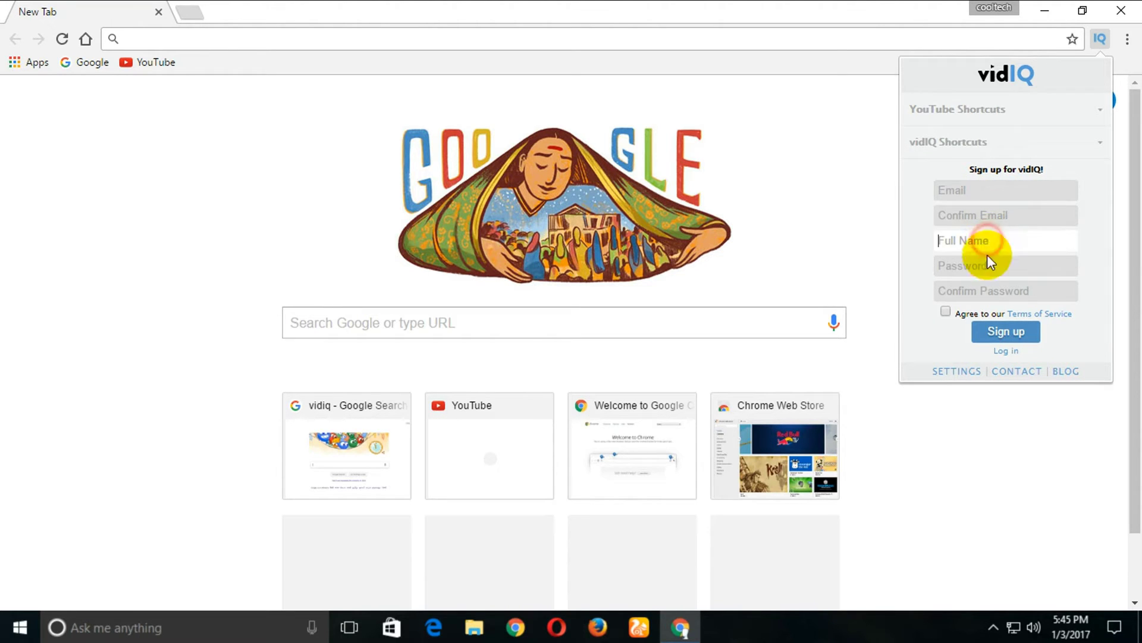
{"action": "left_click", "coordinate": [992, 265]}
{"action": "left_click", "coordinate": [991, 291]}
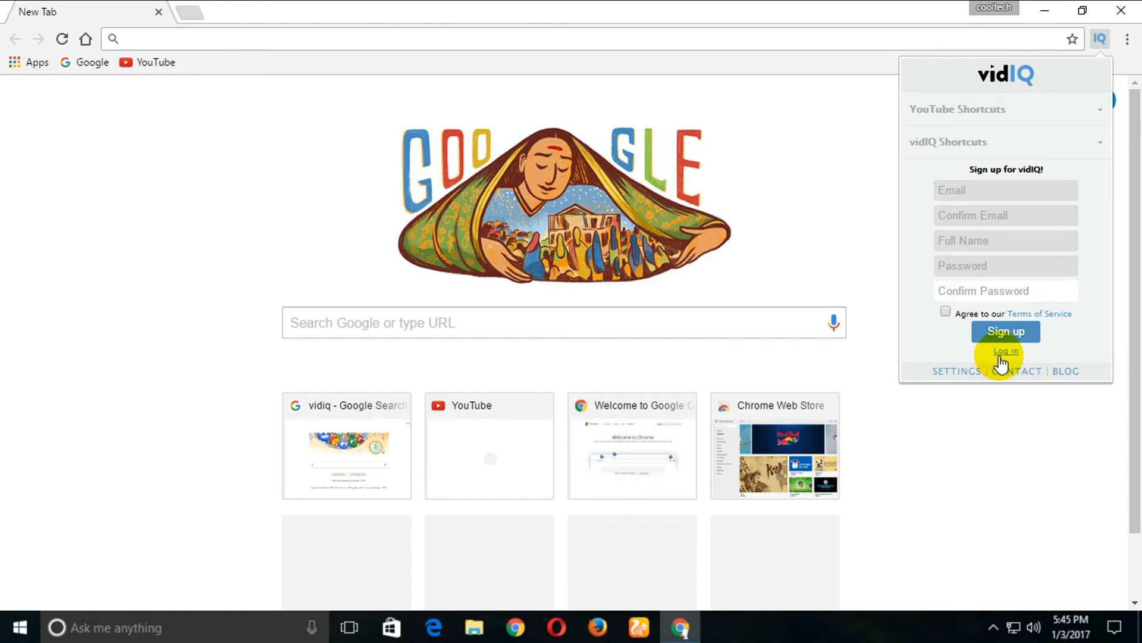
{"action": "left_click", "coordinate": [1001, 353]}
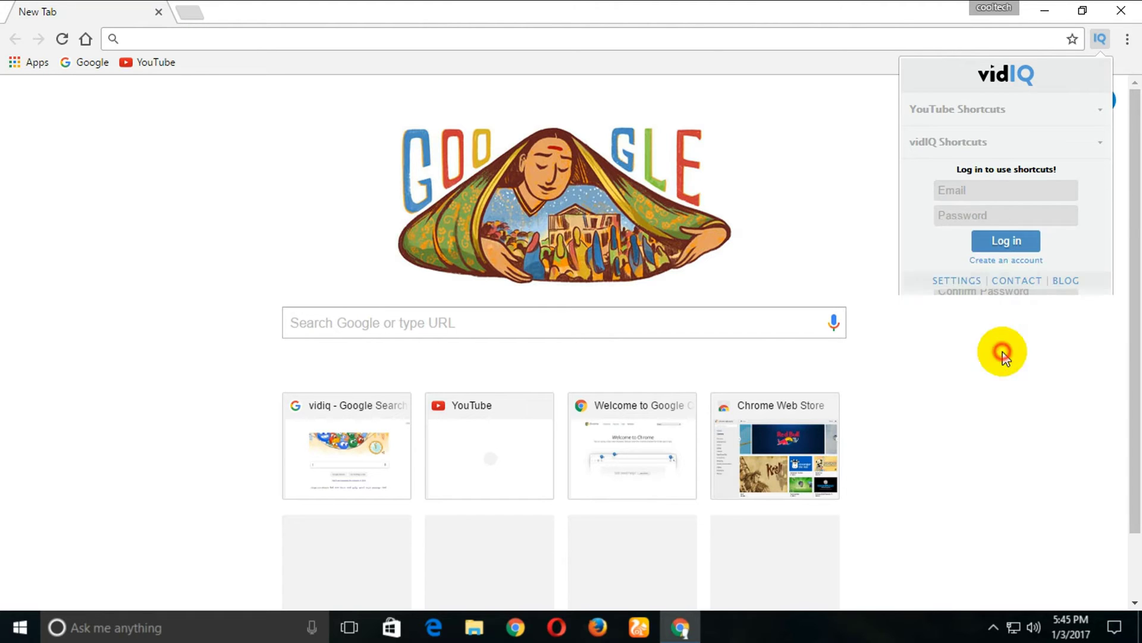
{"action": "left_click", "coordinate": [973, 189]}
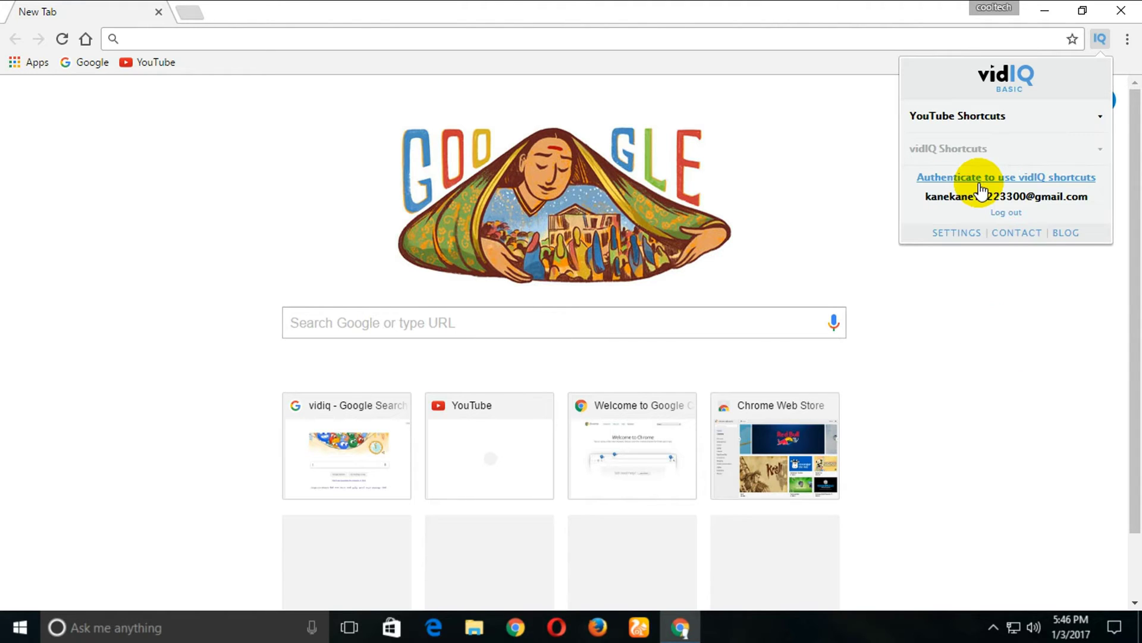
- Confirm the account via the 'vidIQ - Email confirmation' link in Gmail, then check the vidIQ panel
{"action": "left_click", "coordinate": [225, 108]}
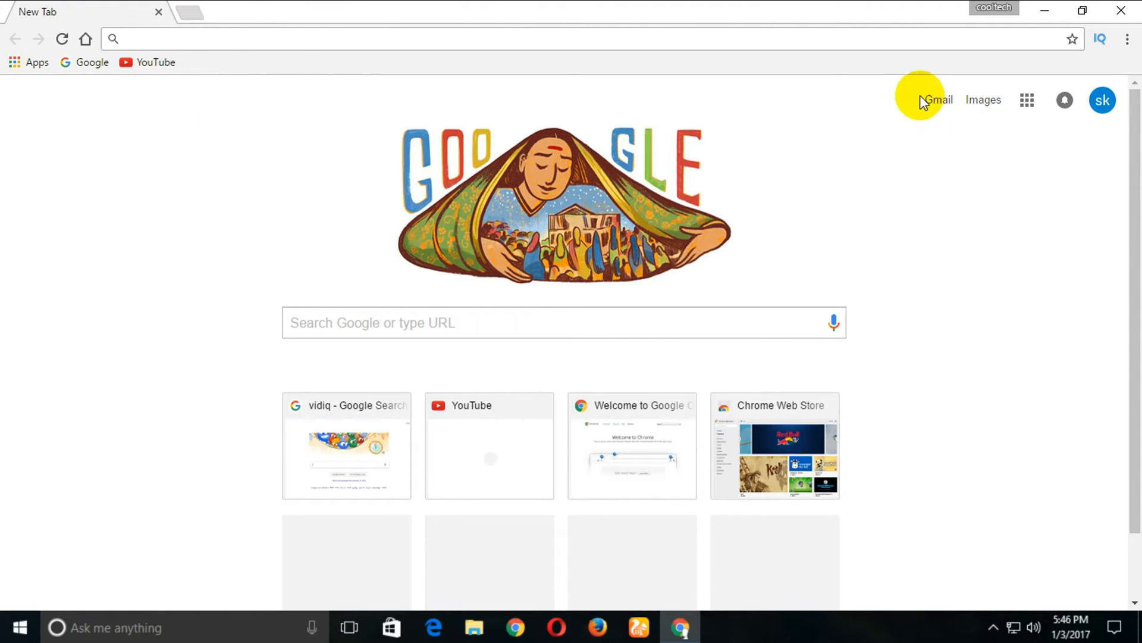
{"action": "left_click", "coordinate": [938, 100]}
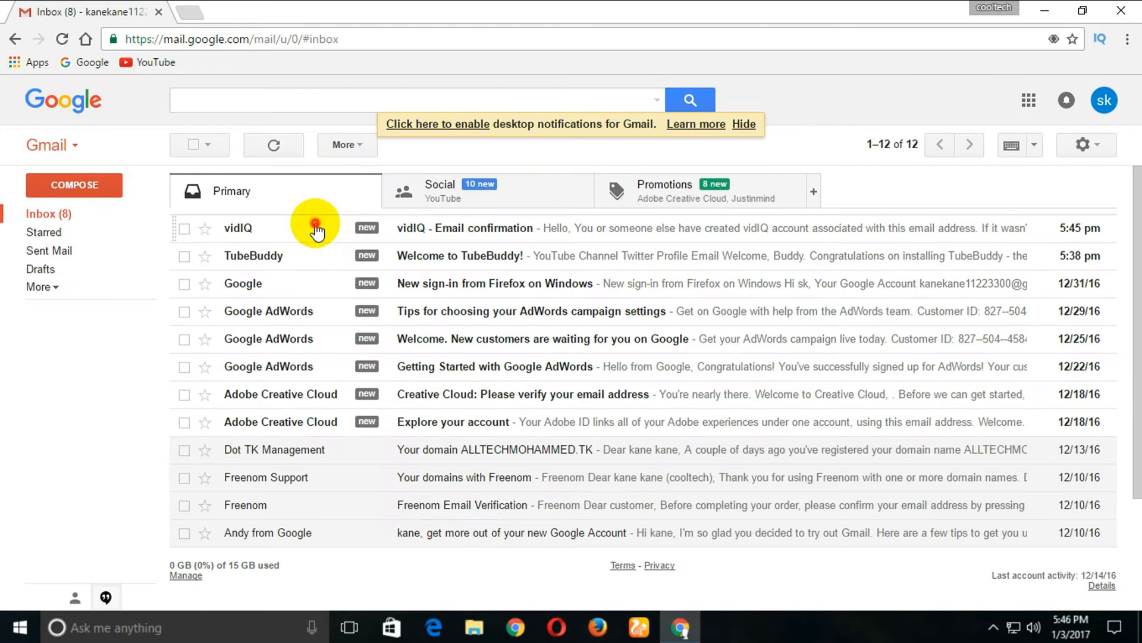
{"action": "left_click", "coordinate": [308, 222]}
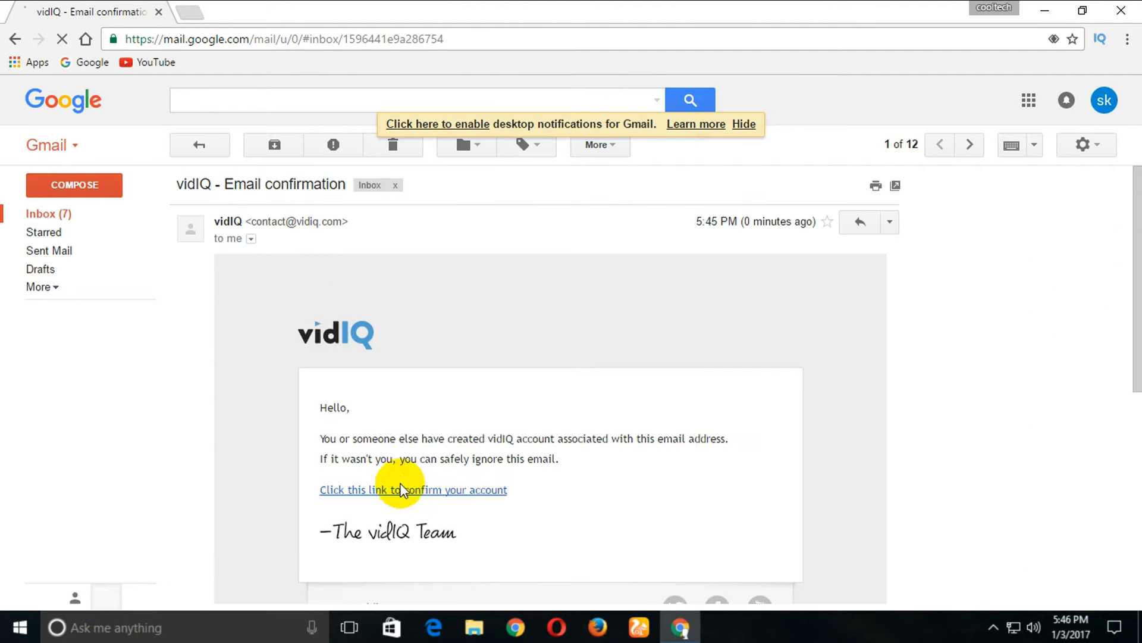
{"action": "left_click", "coordinate": [401, 489]}
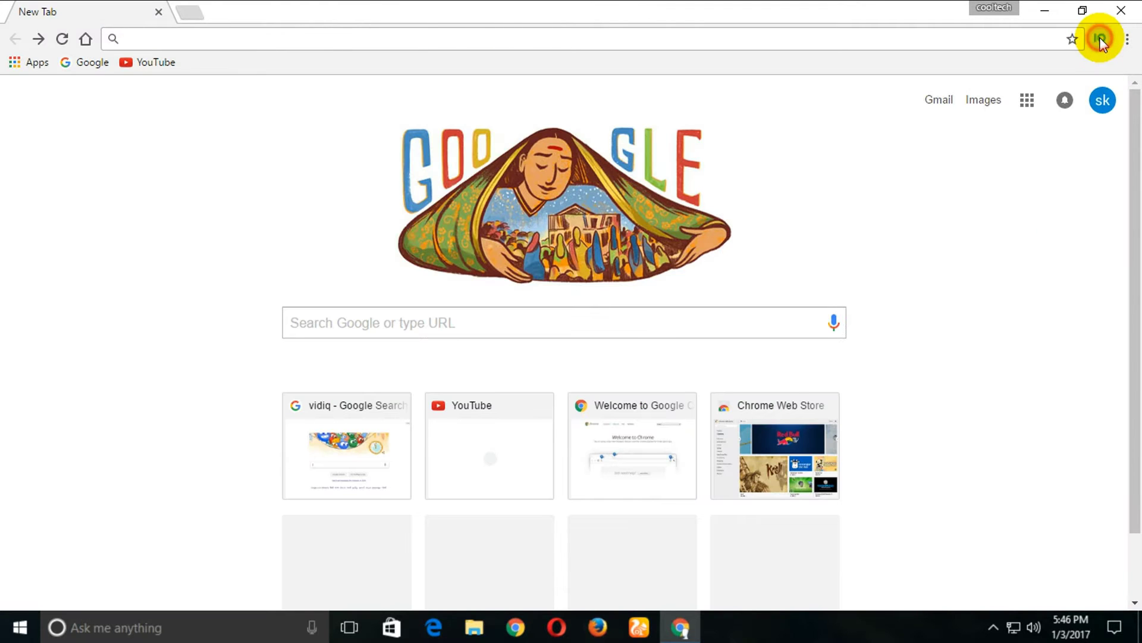
{"action": "left_click", "coordinate": [1100, 38]}
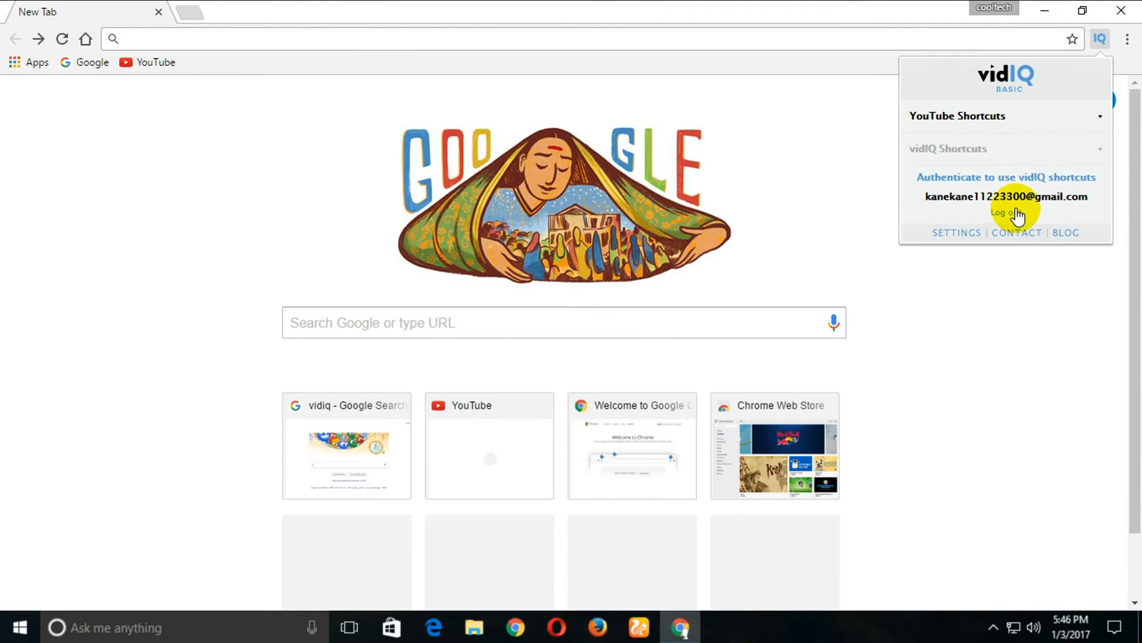
{"action": "left_click", "coordinate": [982, 286]}
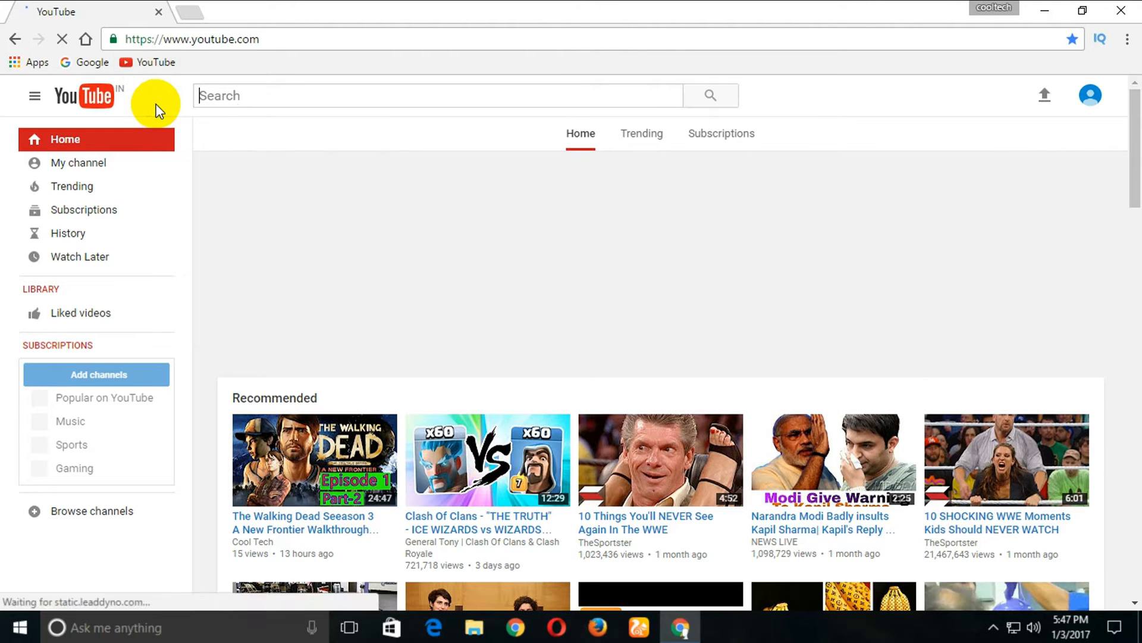
{"action": "scroll", "coordinate": [268, 295], "scroll_direction": "down", "scroll_amount": 3}
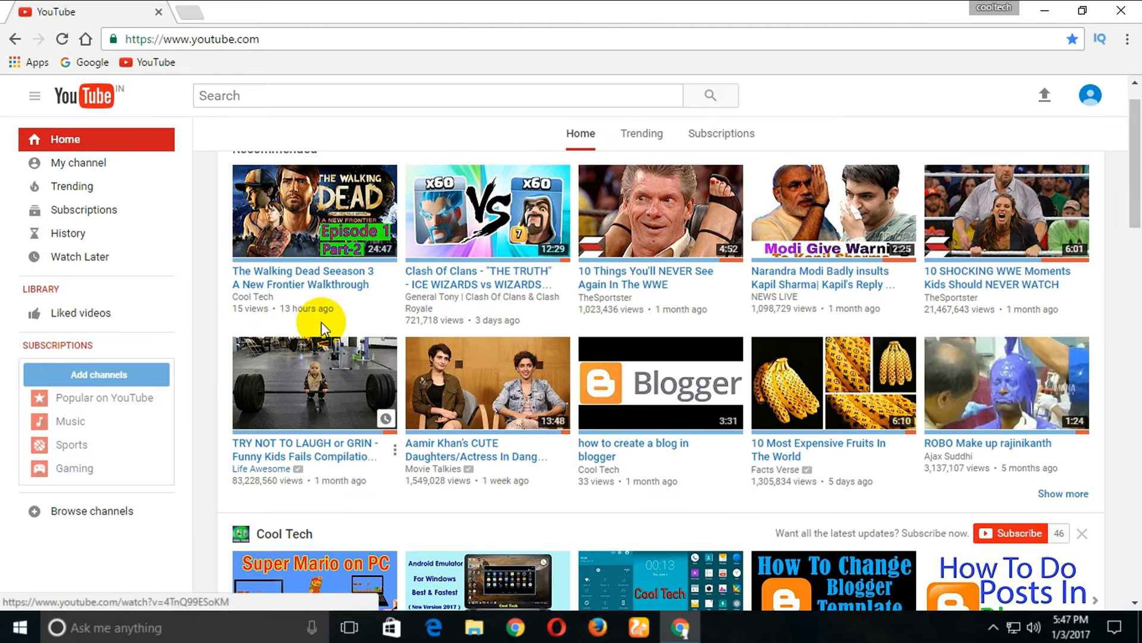
- Open The Walking Dead Season 3 walkthrough video from the YouTube home page
{"action": "left_click", "coordinate": [316, 287]}
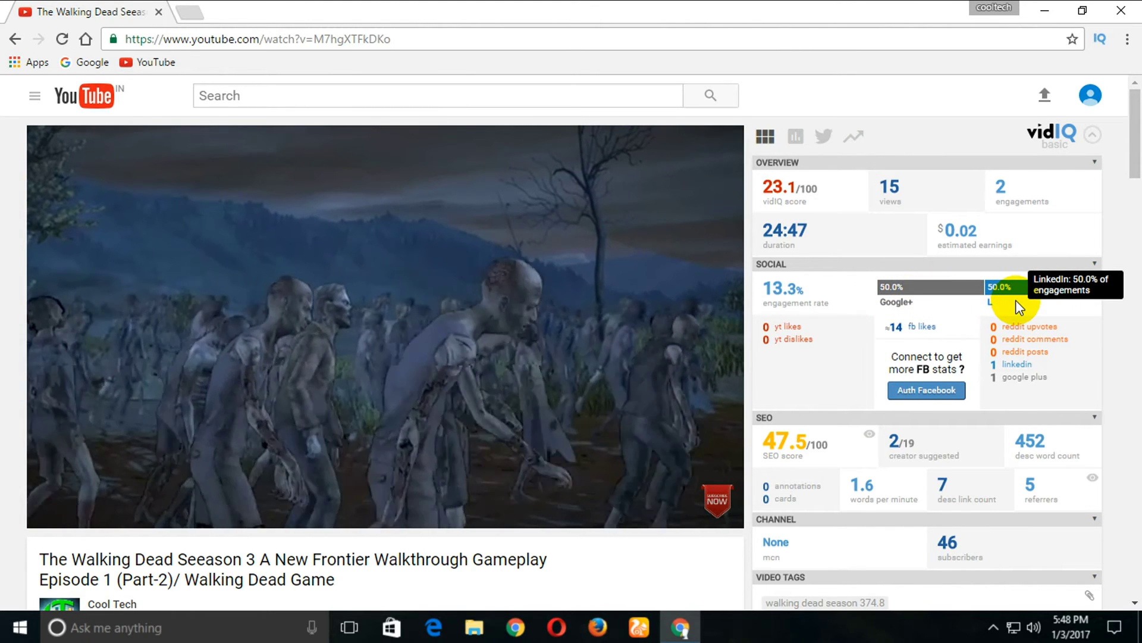
{"action": "mouse_move", "coordinate": [694, 356]}
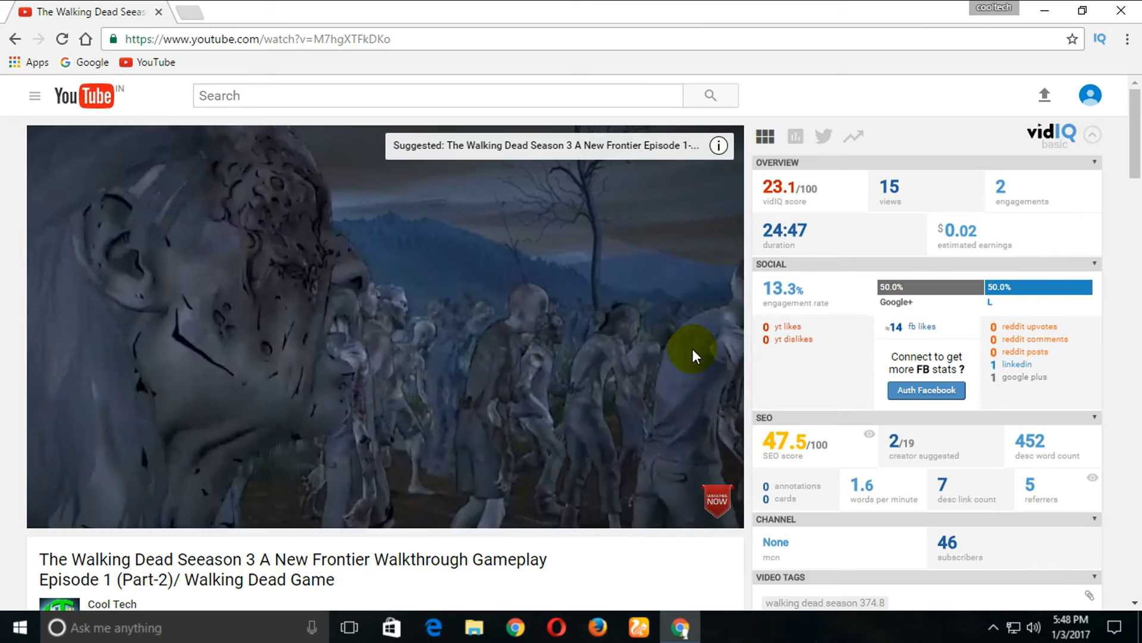
{"action": "left_click_drag", "start_coordinate": [1136, 120], "coordinate": [1132, 144]}
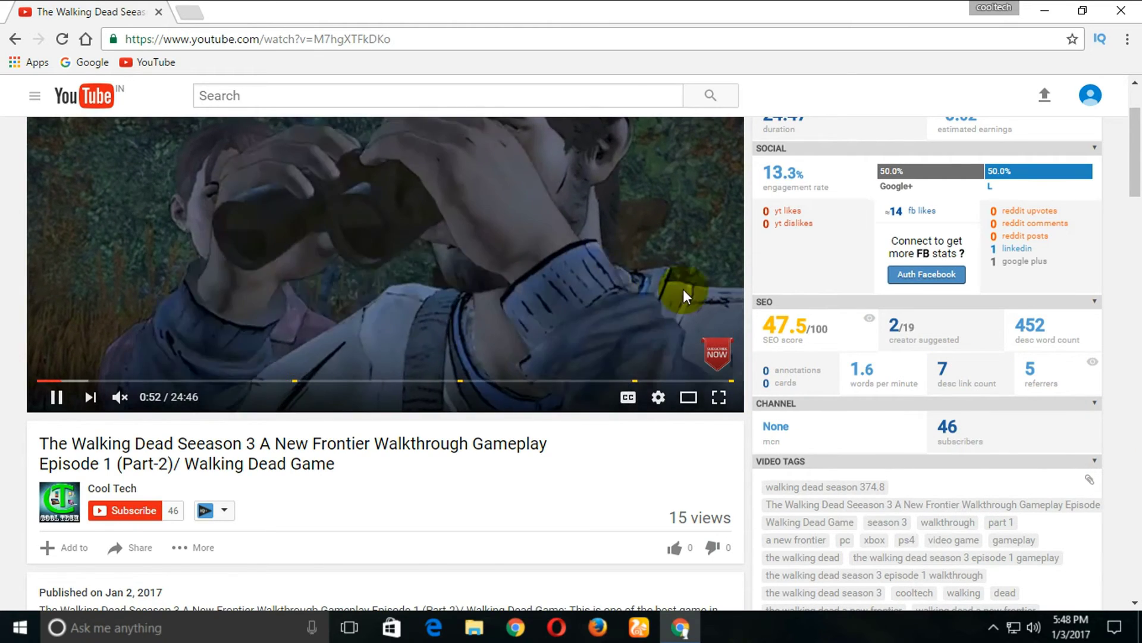
- Scroll through the vidIQ stats panel on the video's watch page
{"action": "left_click_drag", "start_coordinate": [1136, 174], "coordinate": [1138, 156]}
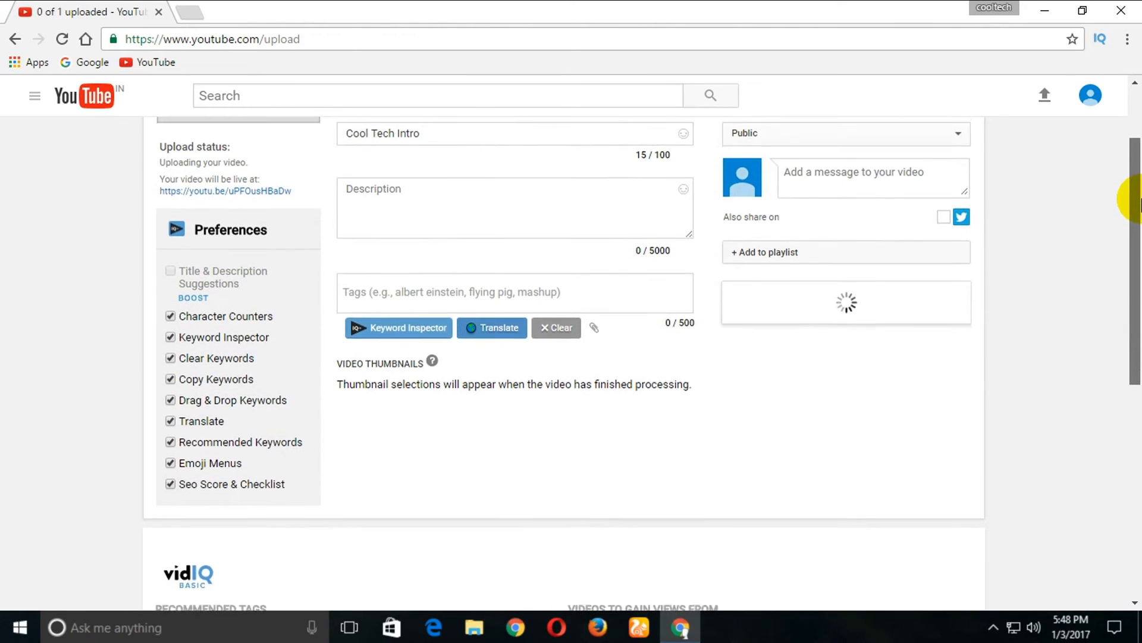
{"action": "left_click_drag", "start_coordinate": [1137, 188], "coordinate": [1126, 166]}
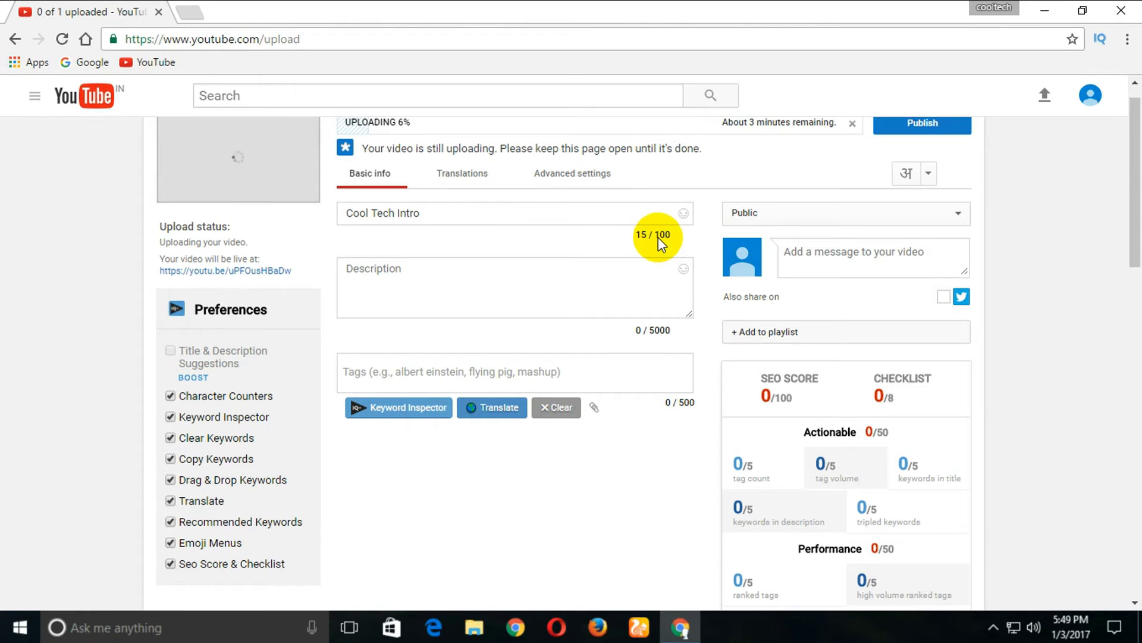
{"action": "left_click", "coordinate": [606, 216]}
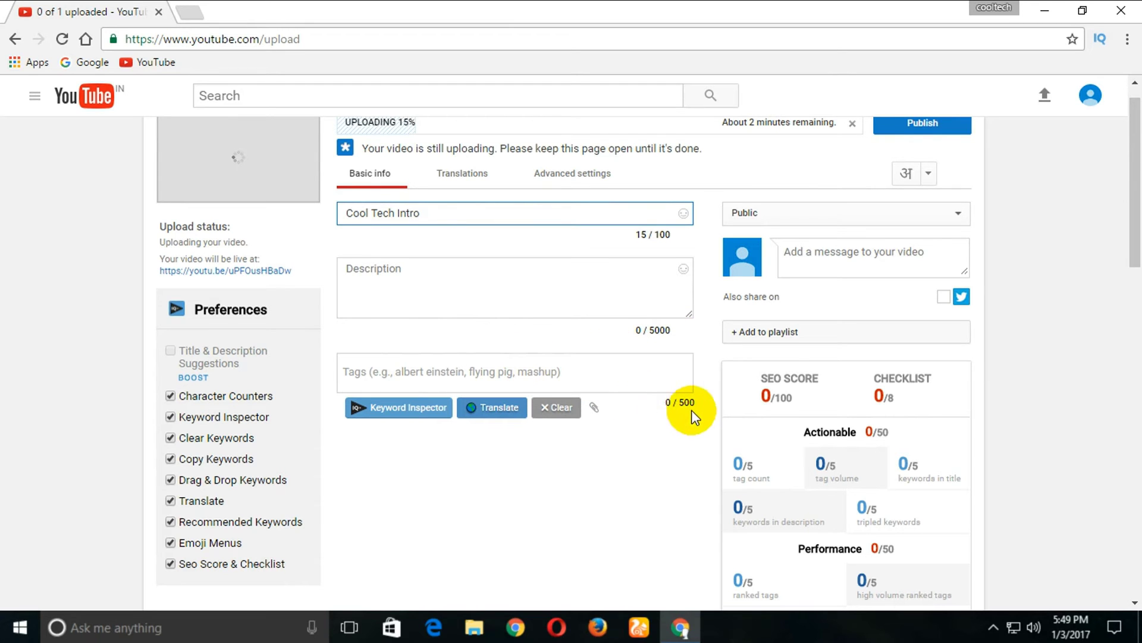
{"action": "scroll", "coordinate": [1130, 191], "scroll_direction": "down", "scroll_amount": 2}
{"action": "scroll", "coordinate": [1003, 166], "scroll_direction": "up", "scroll_amount": 2}
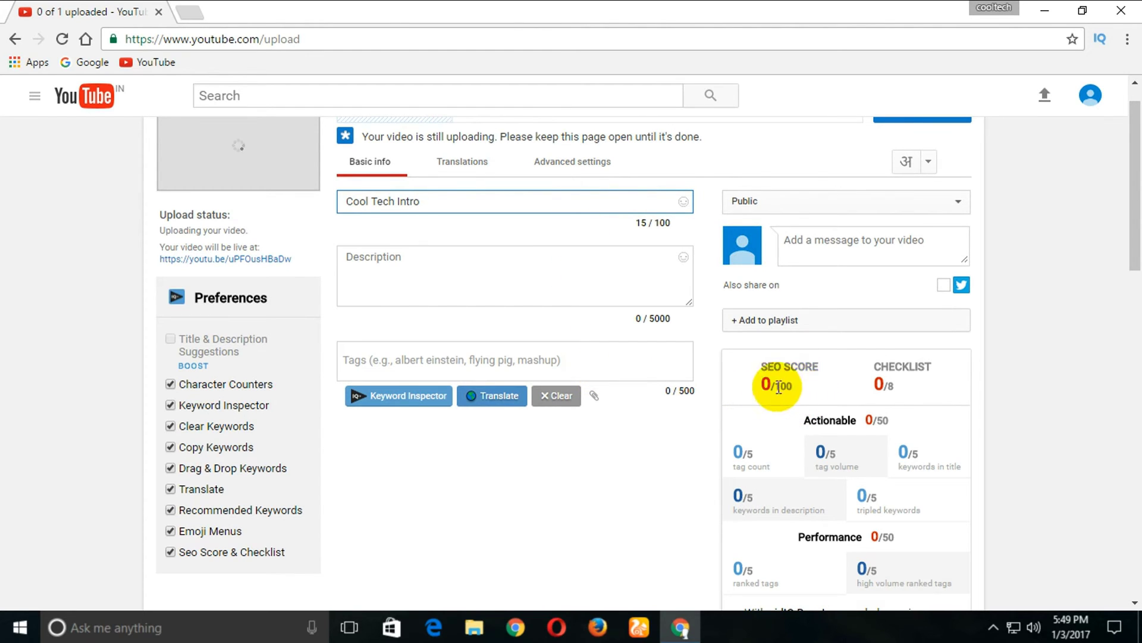
{"action": "left_click_drag", "start_coordinate": [1132, 158], "coordinate": [1134, 309]}
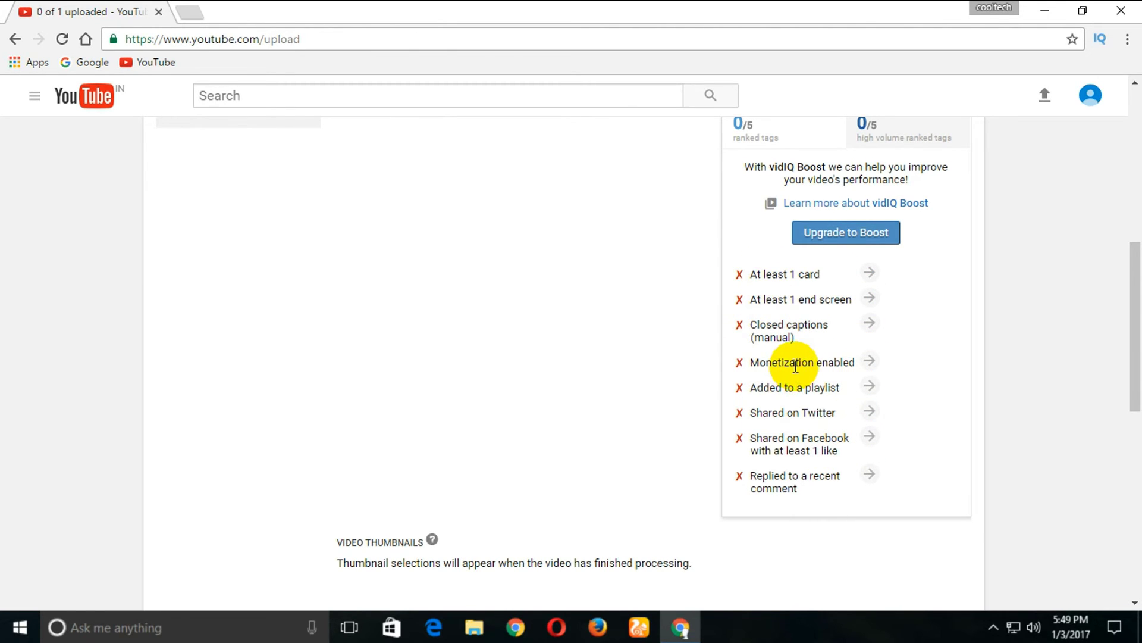
{"action": "left_click", "coordinate": [1132, 438]}
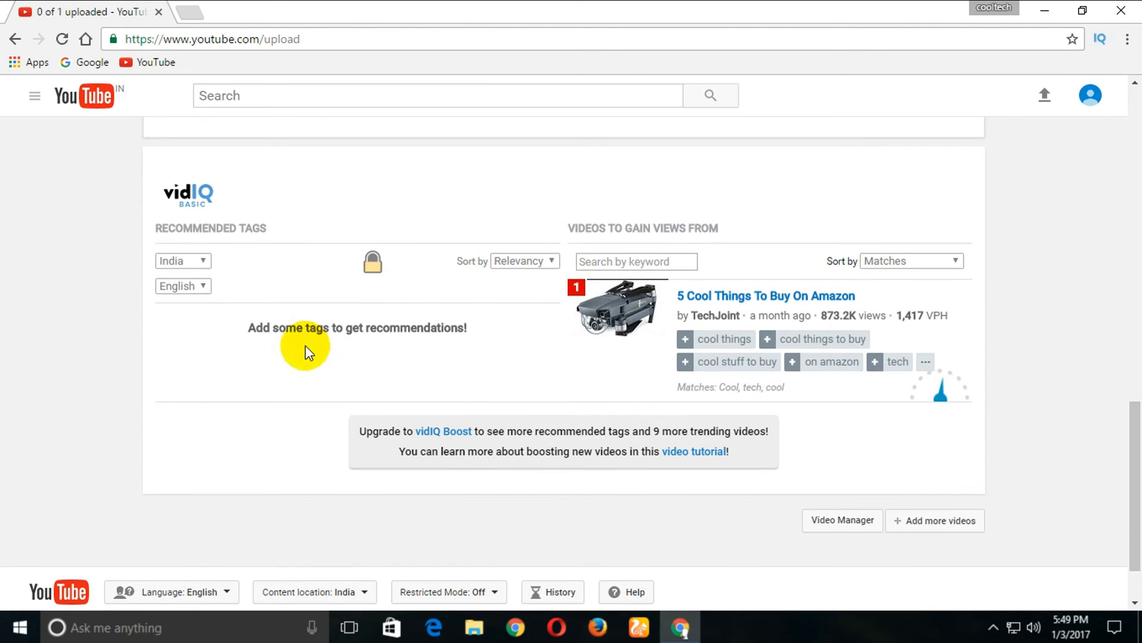
{"action": "scroll", "coordinate": [369, 359], "scroll_direction": "up", "scroll_amount": 10}
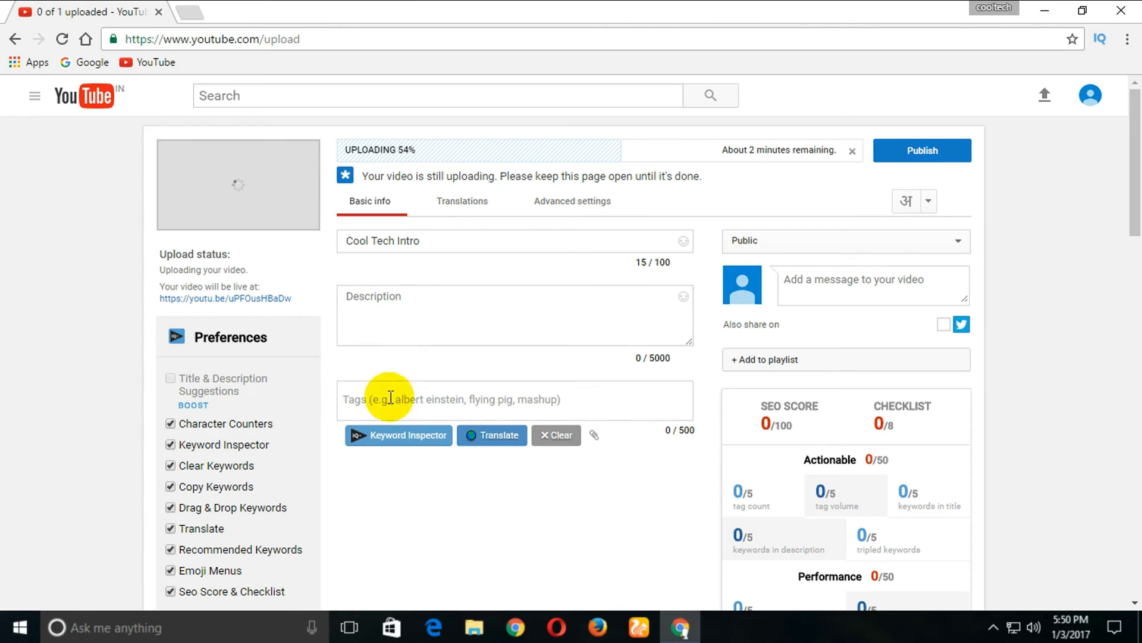
- Score the keyword 'cooltech' in vidIQ's Keyword Inspector, then open the Upgrade plans
{"action": "left_click", "coordinate": [425, 445]}
{"action": "left_click", "coordinate": [411, 146]}
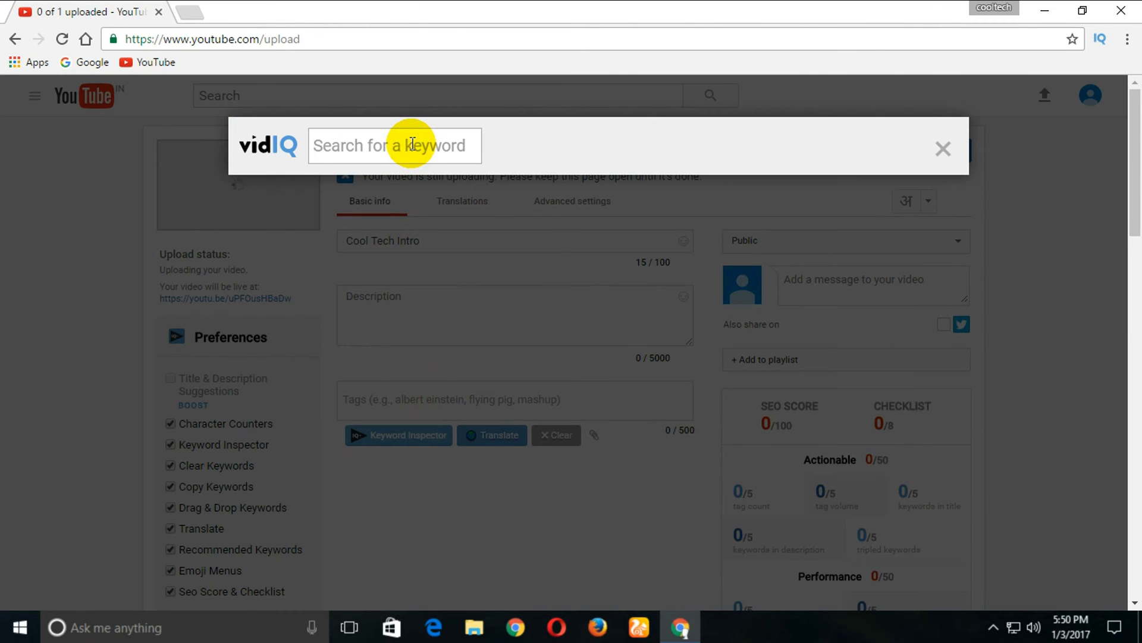
{"action": "type", "text": "cooltech"}
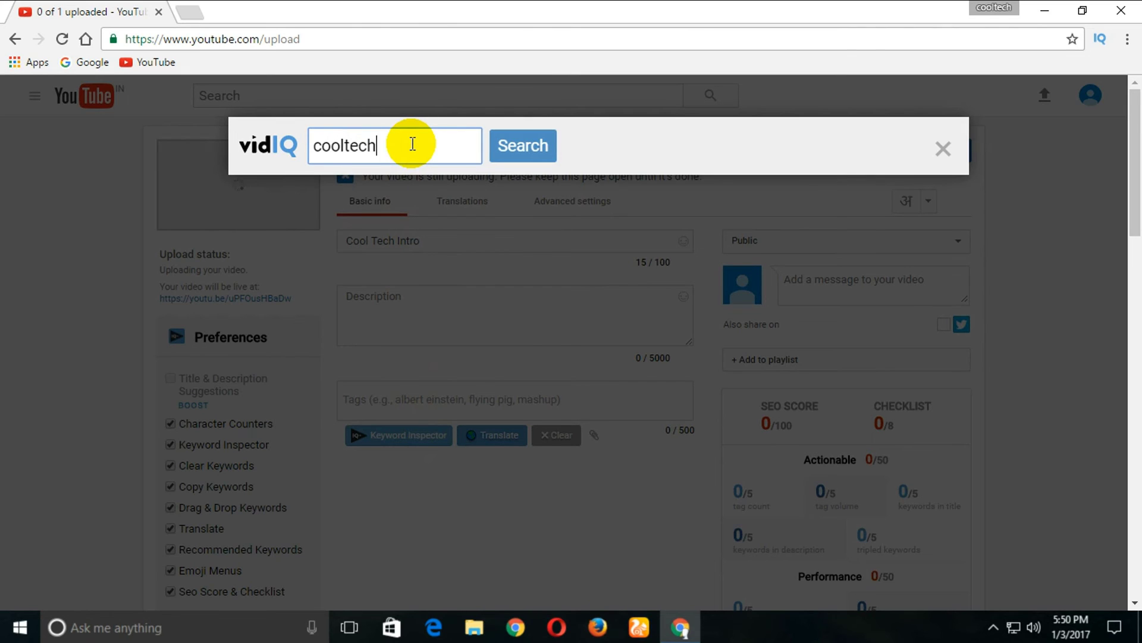
{"action": "key", "text": "Return"}
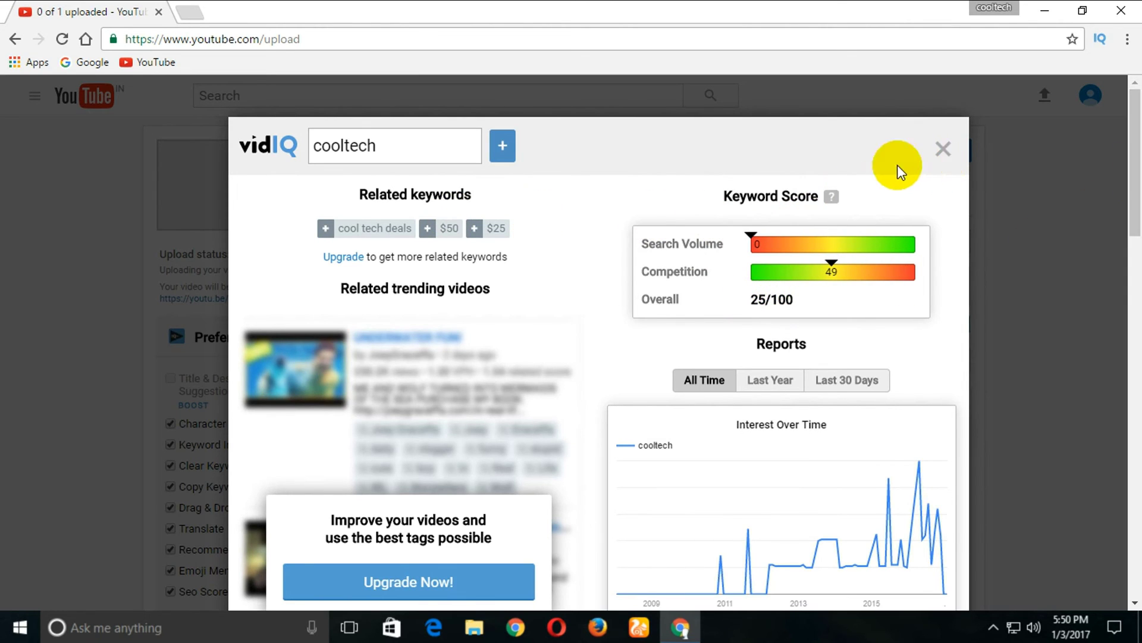
{"action": "left_click", "coordinate": [336, 260]}
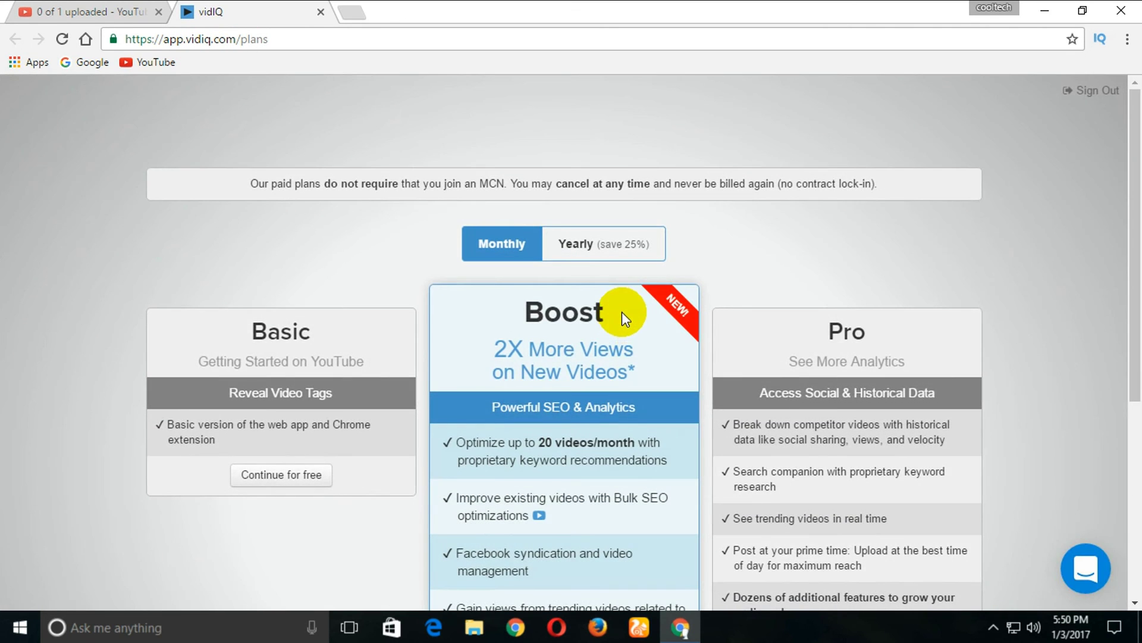
{"action": "scroll", "coordinate": [1136, 213], "scroll_direction": "down", "scroll_amount": 1}
{"action": "scroll", "coordinate": [1136, 213], "scroll_direction": "down", "scroll_amount": 2}
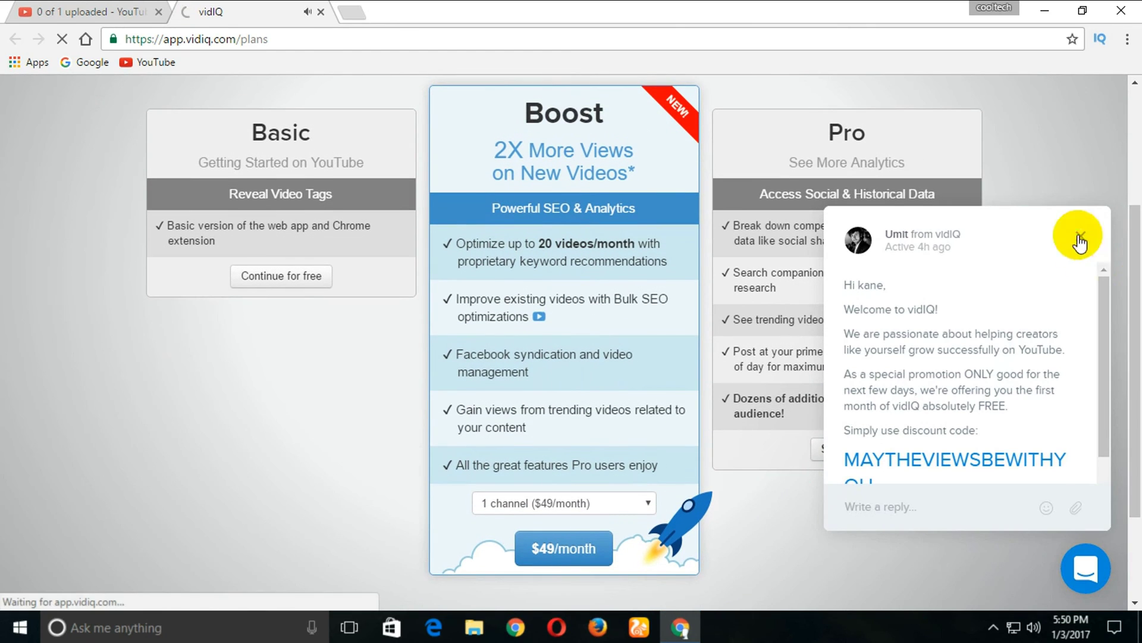
- Close the vidIQ welcome chat popup on the plans page
{"action": "left_click", "coordinate": [1080, 235]}
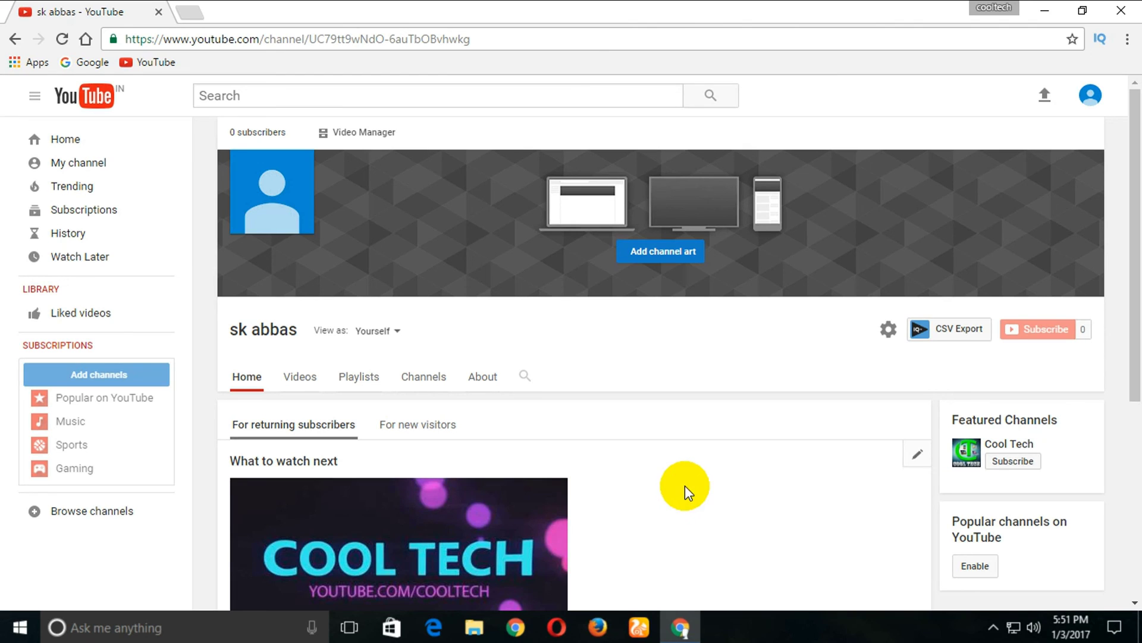
- Go to the featured Cool Tech channel and subscribe to it
{"action": "left_click", "coordinate": [1027, 442]}
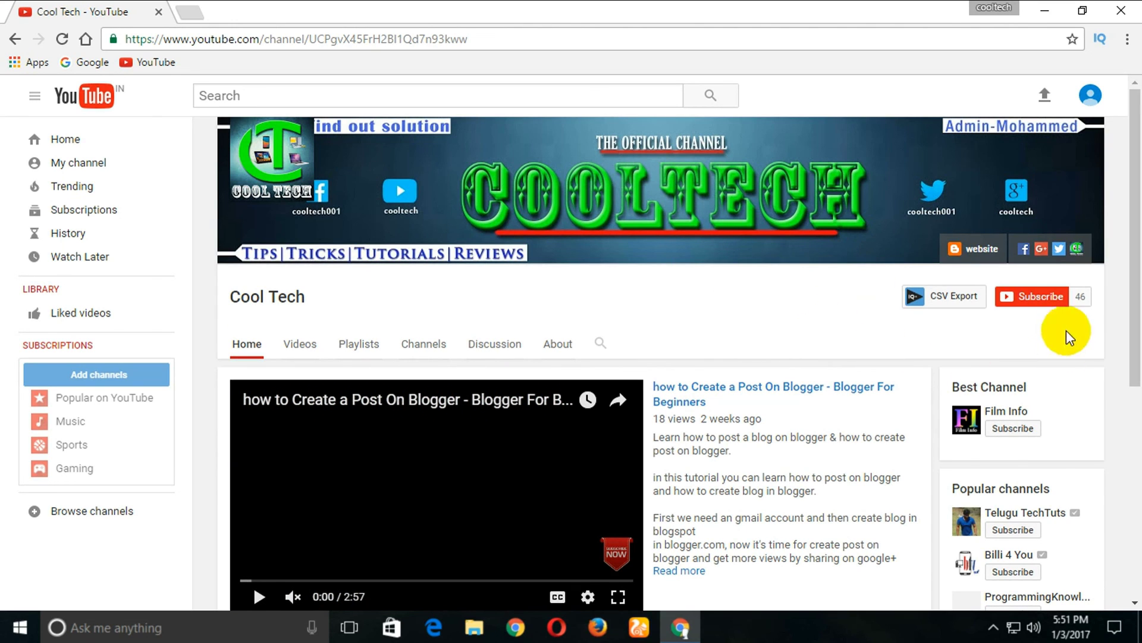
{"action": "left_click", "coordinate": [1041, 303]}
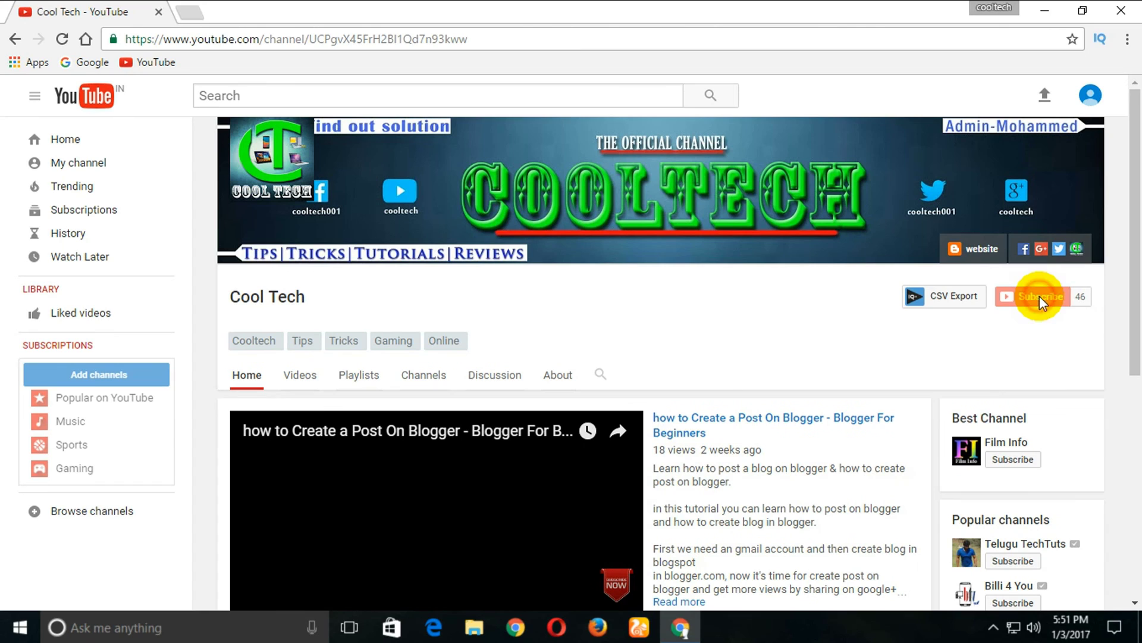